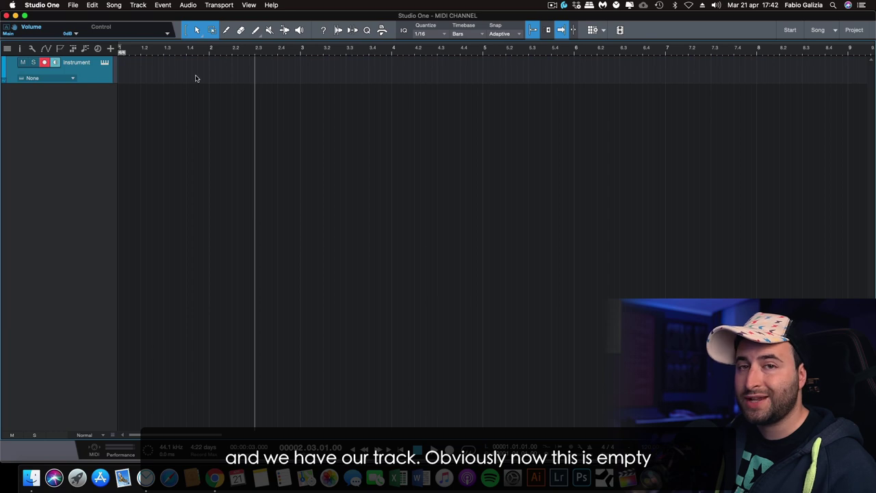
- Load the Kontakt virtual instrument from the Native Instruments folder onto the empty instrument track
{"action": "key", "text": "F5"}
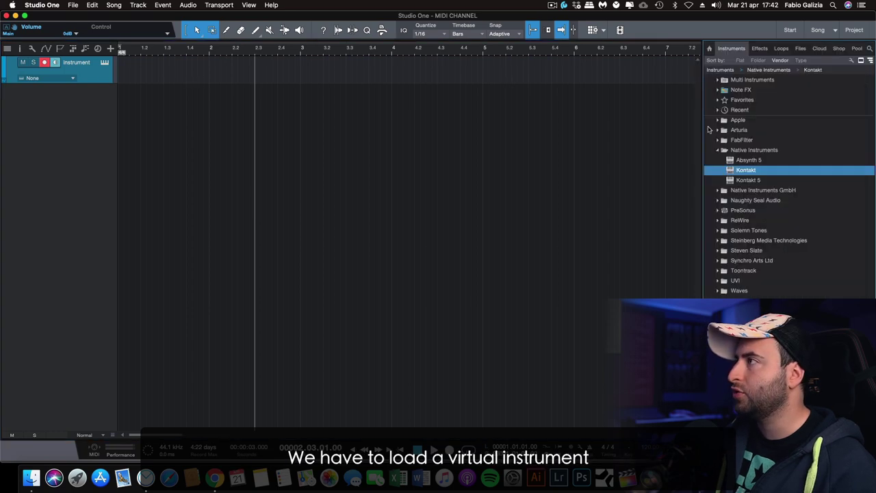
{"action": "left_click", "coordinate": [724, 150]}
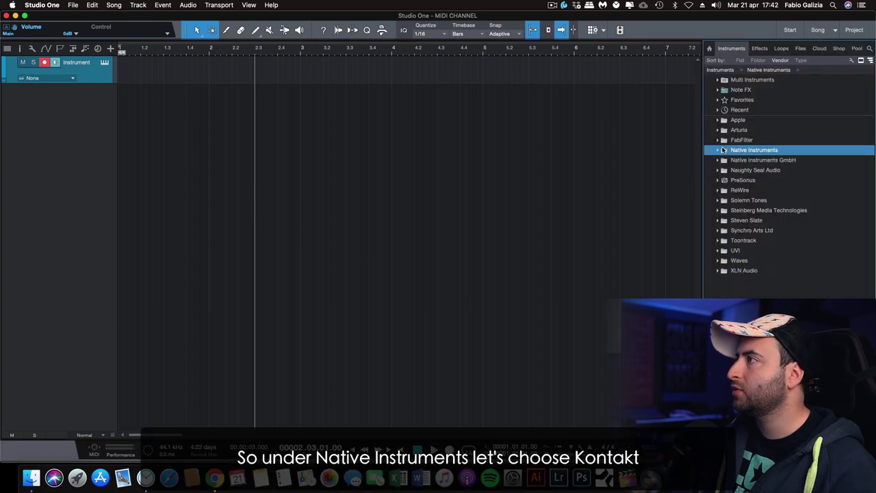
{"action": "left_click_drag", "start_coordinate": [752, 173], "coordinate": [353, 68]}
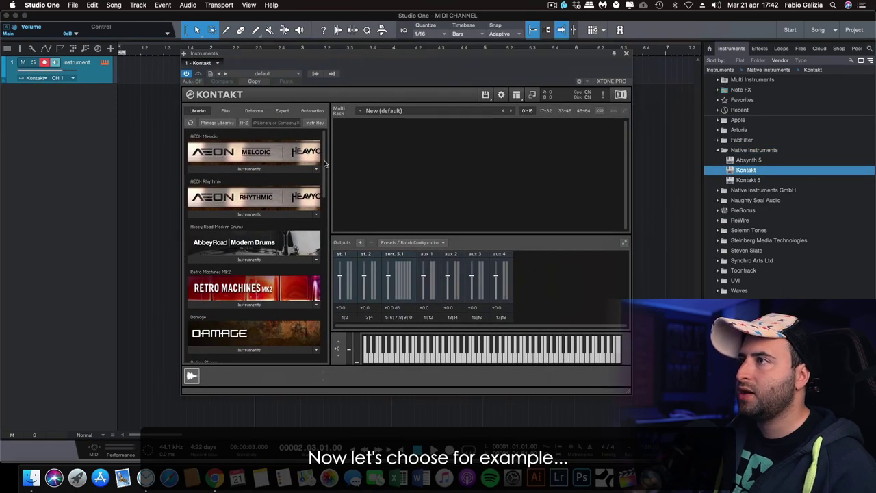
- Load Sensual Sax (MAIN).nki from the Sensual Saxophone library into Kontakt and close the instrument window
{"action": "left_click_drag", "start_coordinate": [325, 164], "coordinate": [326, 319]}
{"action": "left_click", "coordinate": [255, 294]}
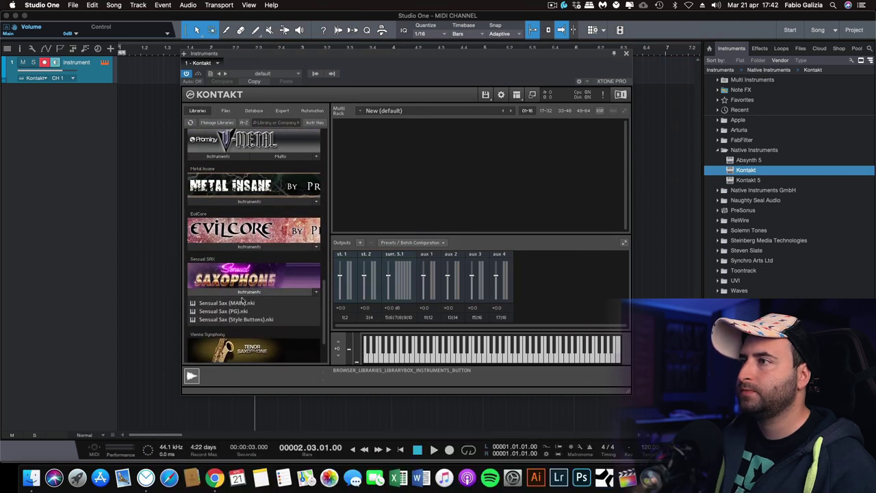
{"action": "left_click_drag", "start_coordinate": [232, 304], "coordinate": [419, 172]}
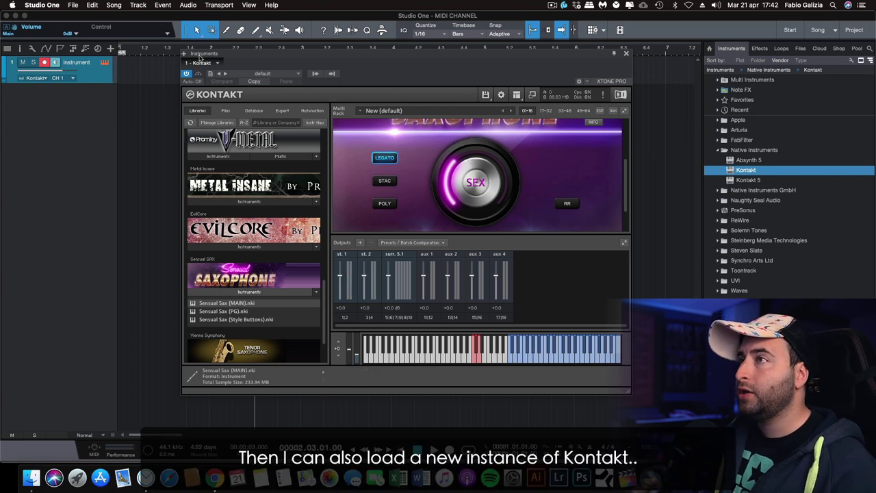
{"action": "left_click", "coordinate": [626, 54]}
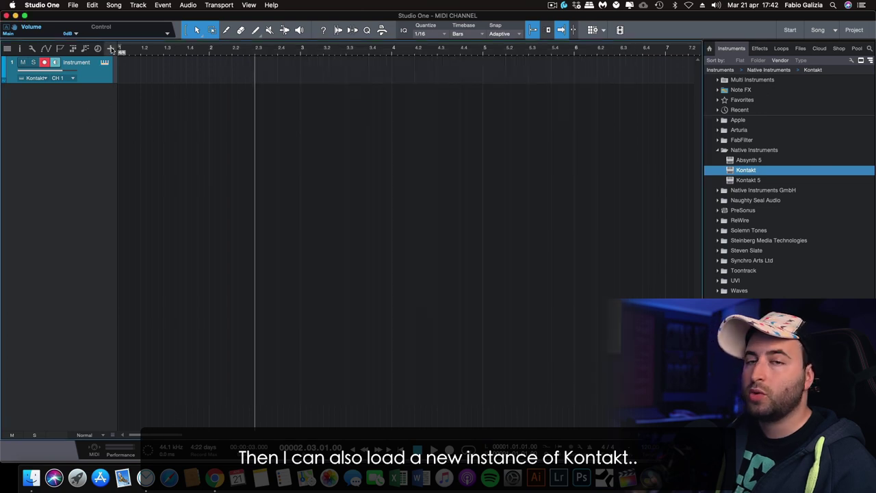
- Add a second instrument track with the default settings and load a new Kontakt instance on it
{"action": "left_click", "coordinate": [111, 50]}
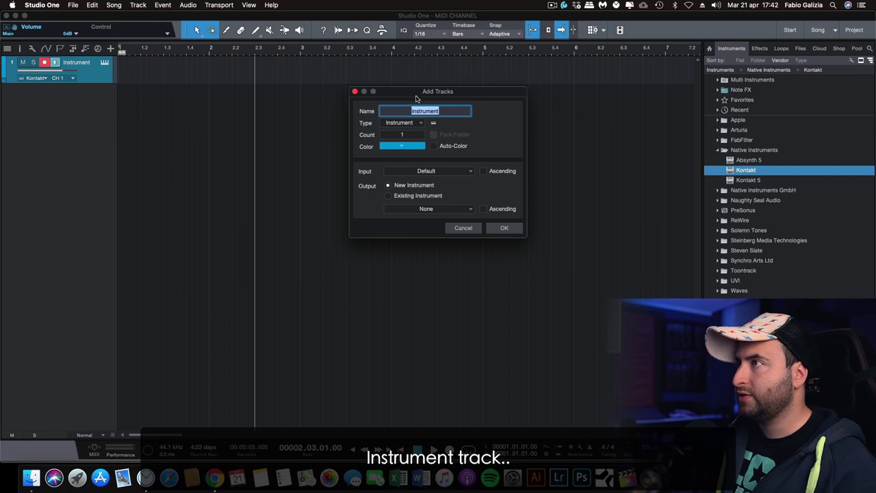
{"action": "left_click", "coordinate": [503, 228]}
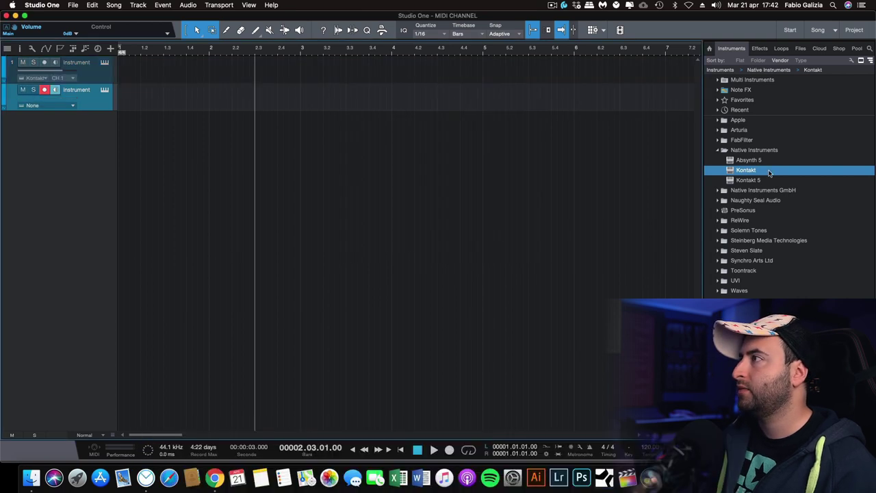
{"action": "left_click_drag", "start_coordinate": [756, 169], "coordinate": [406, 99]}
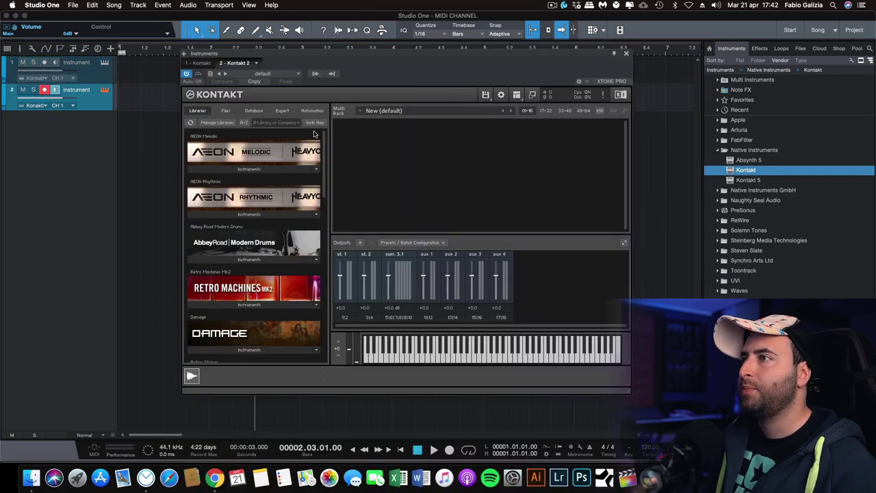
- Load the Absolute Rock Kit multi from Steven Slate Drums Platinum into the second Kontakt, replacing its current multi
{"action": "scroll", "coordinate": [294, 222], "scroll_direction": "down", "scroll_amount": 6}
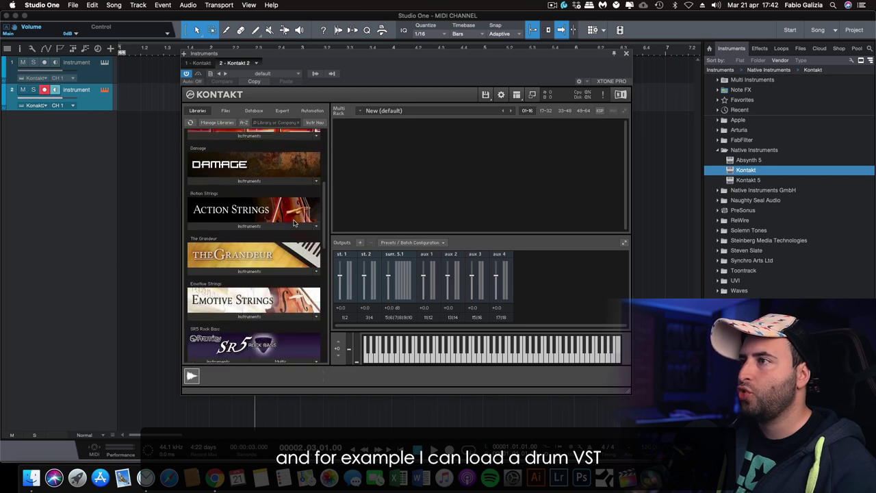
{"action": "scroll", "coordinate": [295, 223], "scroll_direction": "down", "scroll_amount": 5}
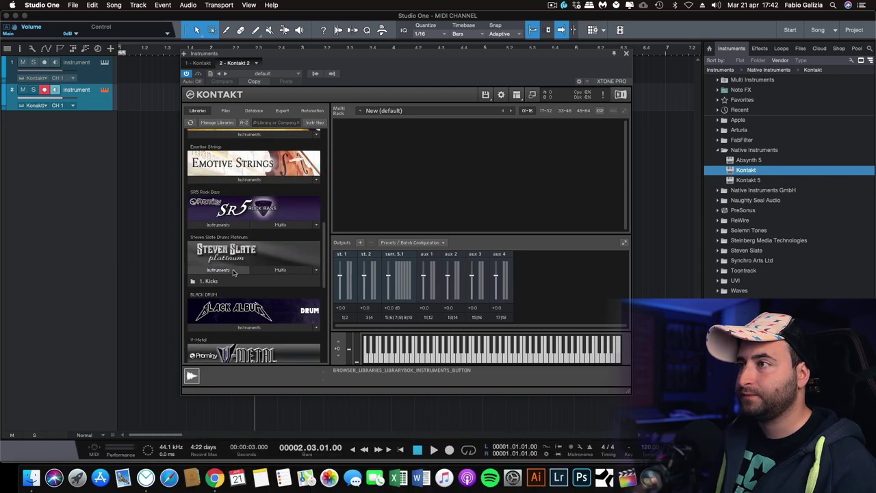
{"action": "left_click", "coordinate": [279, 270]}
{"action": "left_click", "coordinate": [217, 286]}
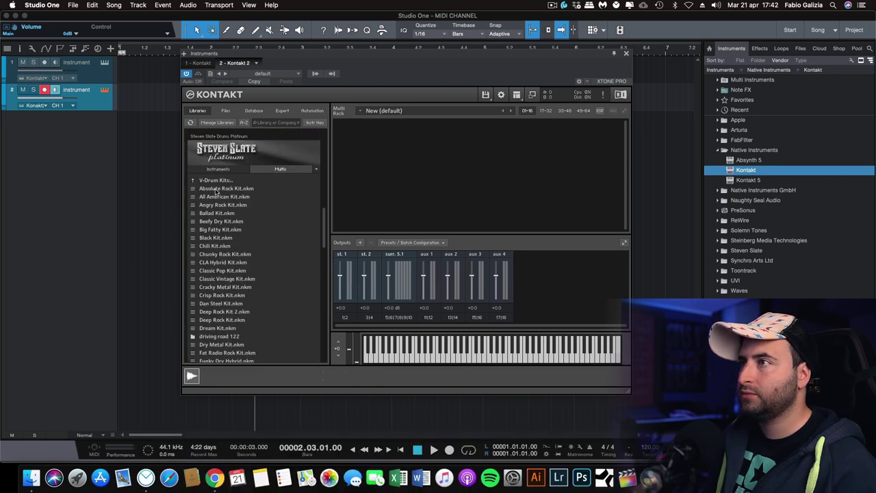
{"action": "left_click_drag", "start_coordinate": [217, 189], "coordinate": [421, 143]}
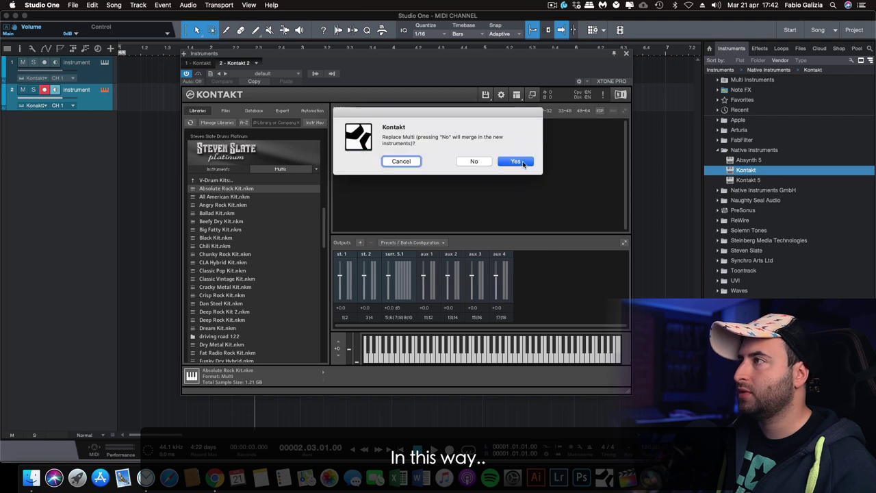
{"action": "left_click", "coordinate": [522, 164]}
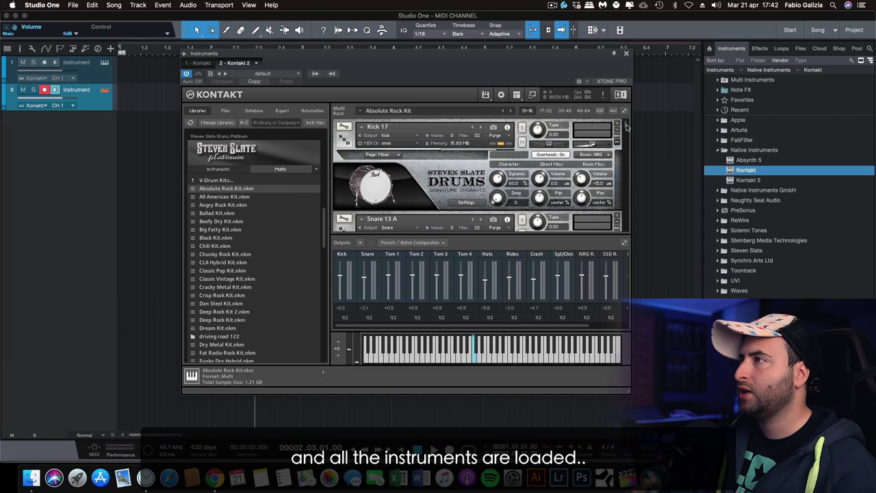
{"action": "scroll", "coordinate": [625, 128], "scroll_direction": "down", "scroll_amount": 5}
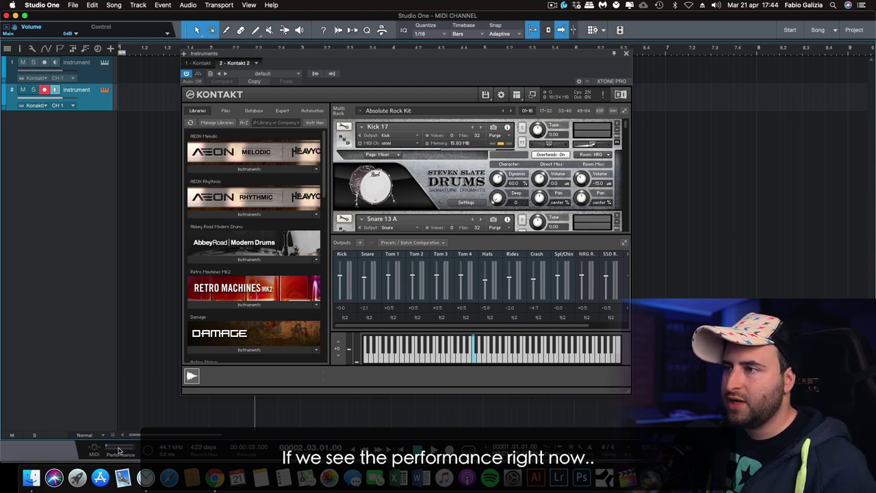
- Examine the CPU load of both Kontakt instances in the Performance Monitor, keeping the instrument window clear of it
{"action": "left_click_drag", "start_coordinate": [295, 54], "coordinate": [582, 31]}
{"action": "left_click_drag", "start_coordinate": [442, 140], "coordinate": [336, 126]}
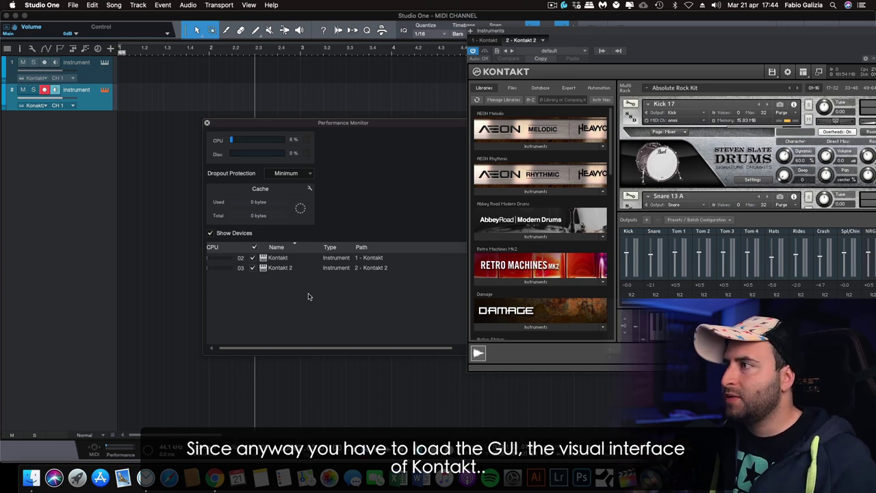
{"action": "left_click_drag", "start_coordinate": [616, 39], "coordinate": [492, 50]}
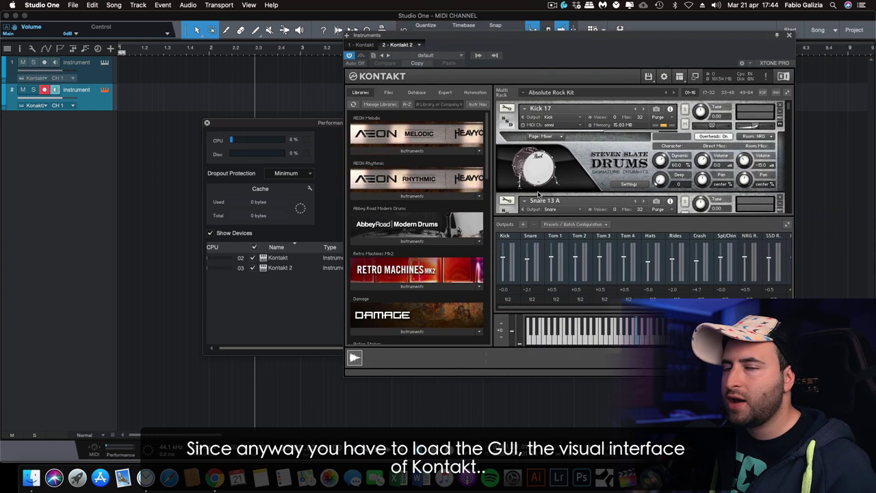
- Close the Kontakt and Performance Monitor windows and delete the second instrument track
{"action": "left_click", "coordinate": [788, 35]}
{"action": "left_click", "coordinate": [207, 123]}
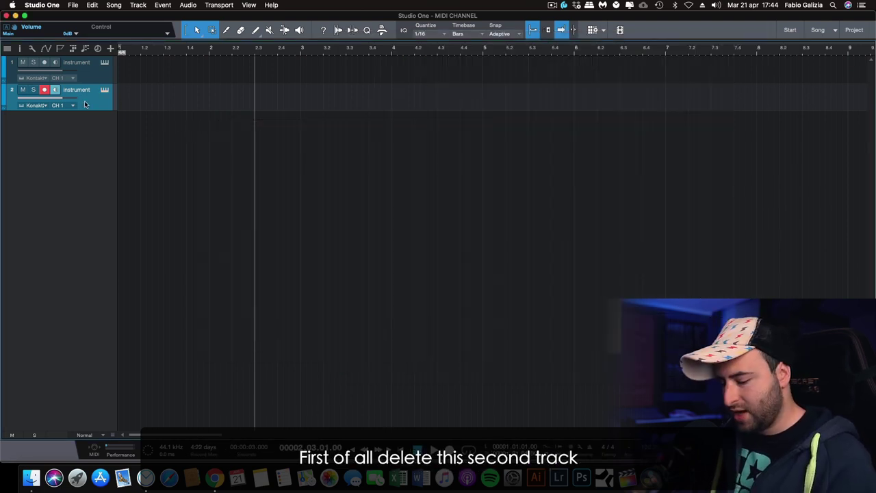
{"action": "key", "text": "Delete"}
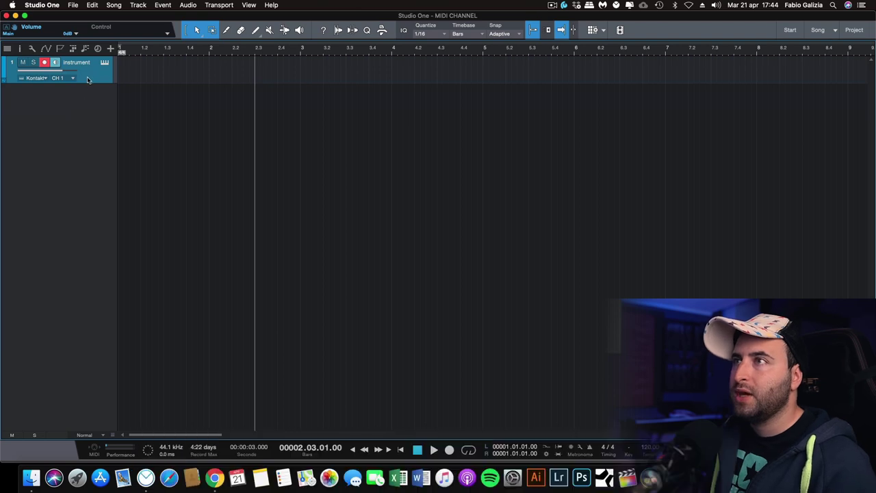
- Merge the Absolute Rock Kit multi from Steven Slate Drums Platinum into the first track's Kontakt, keeping the saxophone loaded
{"action": "left_click", "coordinate": [104, 62]}
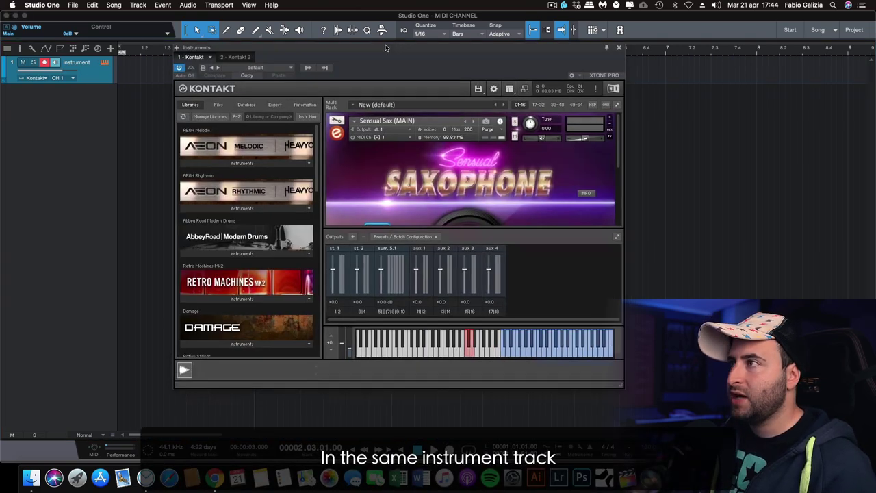
{"action": "scroll", "coordinate": [617, 164], "scroll_direction": "down", "scroll_amount": 2}
{"action": "scroll", "coordinate": [617, 165], "scroll_direction": "down", "scroll_amount": 2}
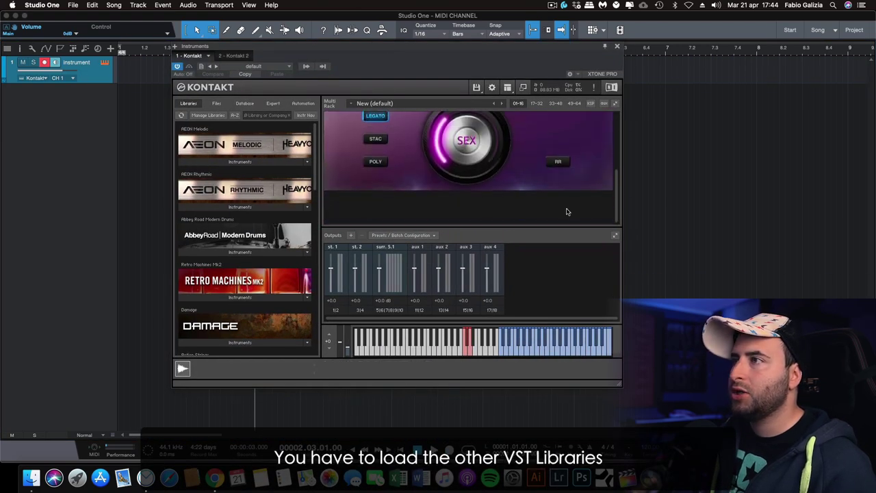
{"action": "left_click_drag", "start_coordinate": [316, 184], "coordinate": [320, 285]}
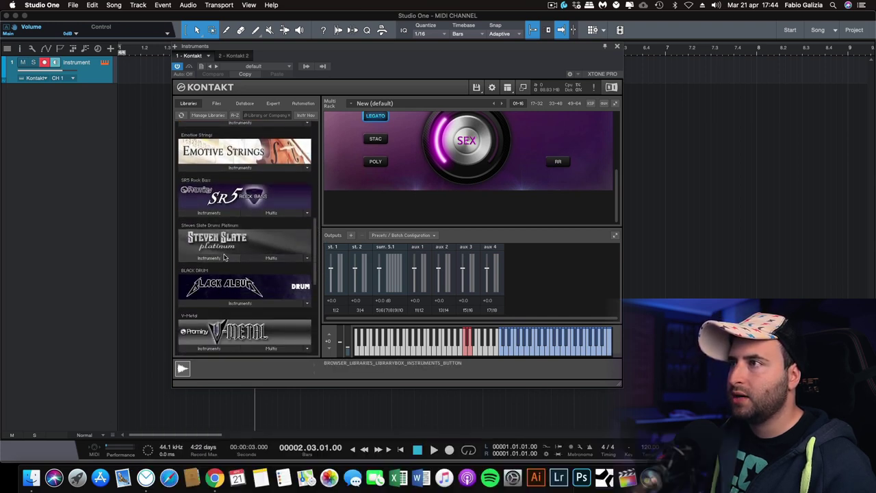
{"action": "left_click", "coordinate": [271, 257]}
{"action": "scroll", "coordinate": [205, 205], "scroll_direction": "down", "scroll_amount": 3}
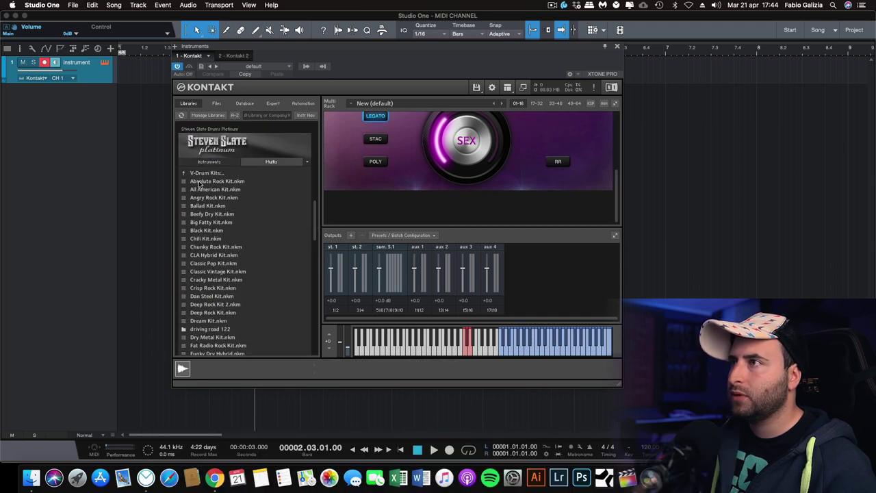
{"action": "left_click_drag", "start_coordinate": [198, 182], "coordinate": [419, 209]}
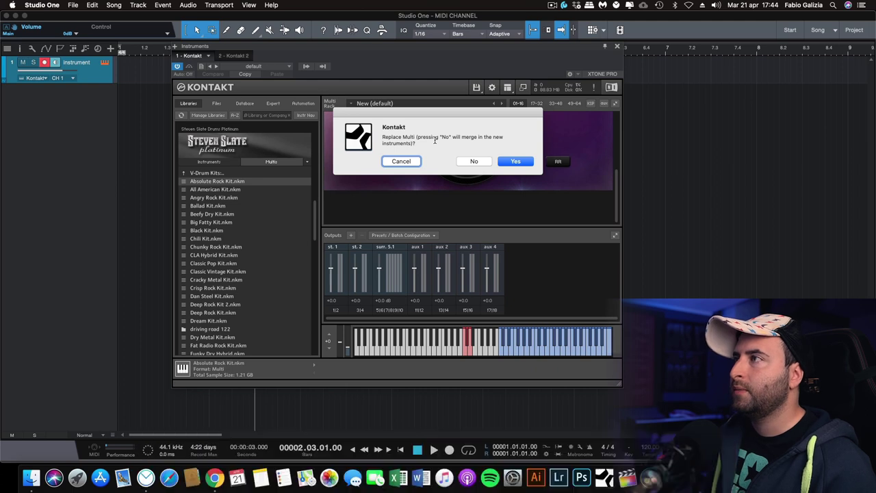
{"action": "left_click", "coordinate": [480, 162]}
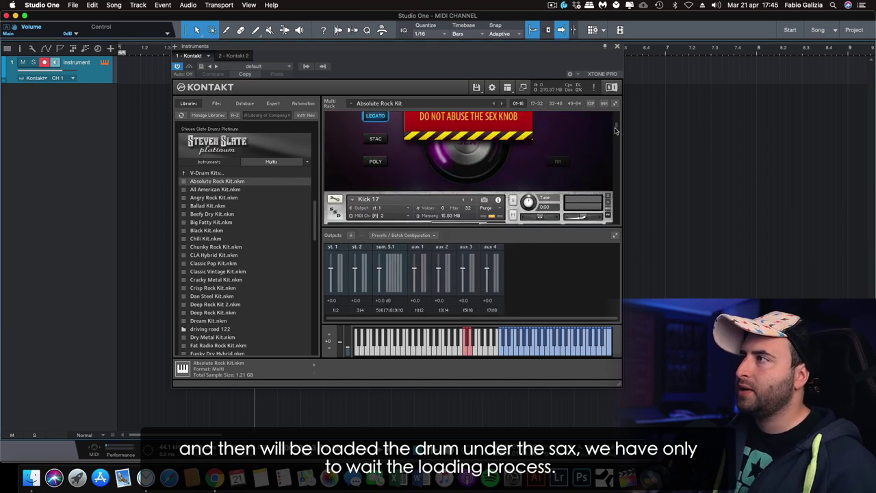
{"action": "left_click_drag", "start_coordinate": [616, 130], "coordinate": [616, 223]}
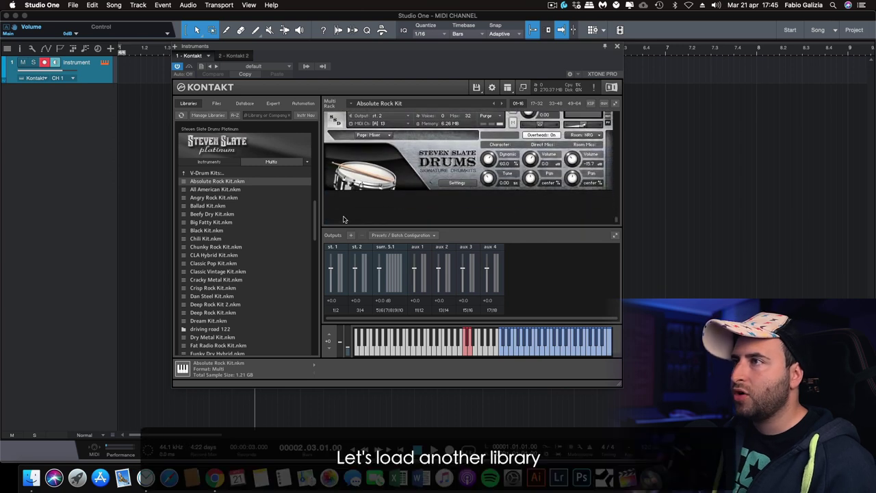
- Add The Grandeur.nki piano to the same Kontakt rack below the drum instruments
{"action": "scroll", "coordinate": [264, 202], "scroll_direction": "down", "scroll_amount": 10}
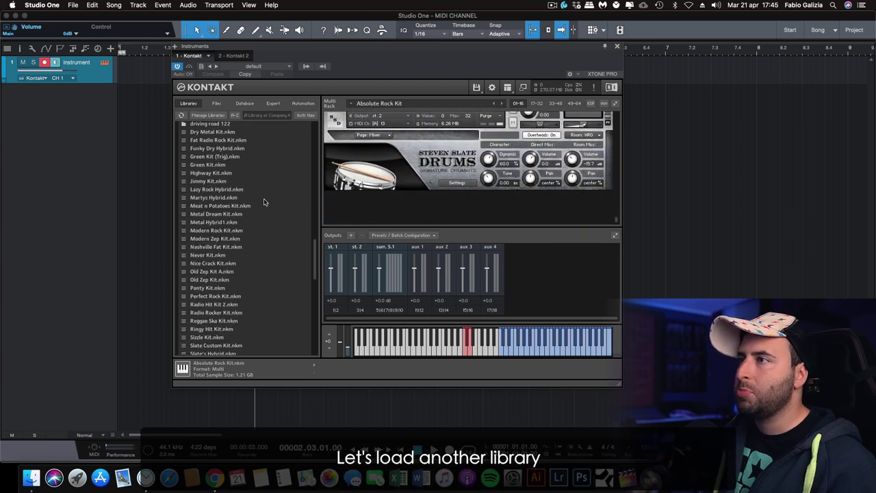
{"action": "left_click_drag", "start_coordinate": [312, 264], "coordinate": [314, 183]}
{"action": "left_click", "coordinate": [239, 223]}
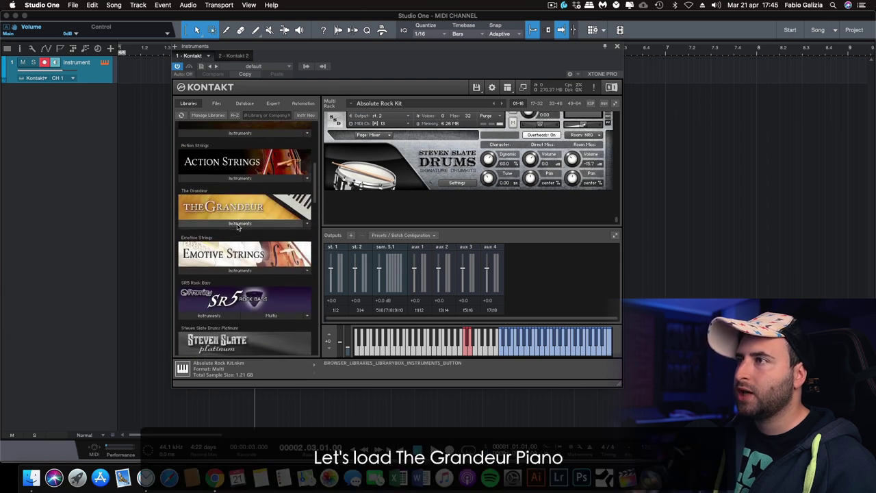
{"action": "left_click_drag", "start_coordinate": [212, 235], "coordinate": [468, 205]}
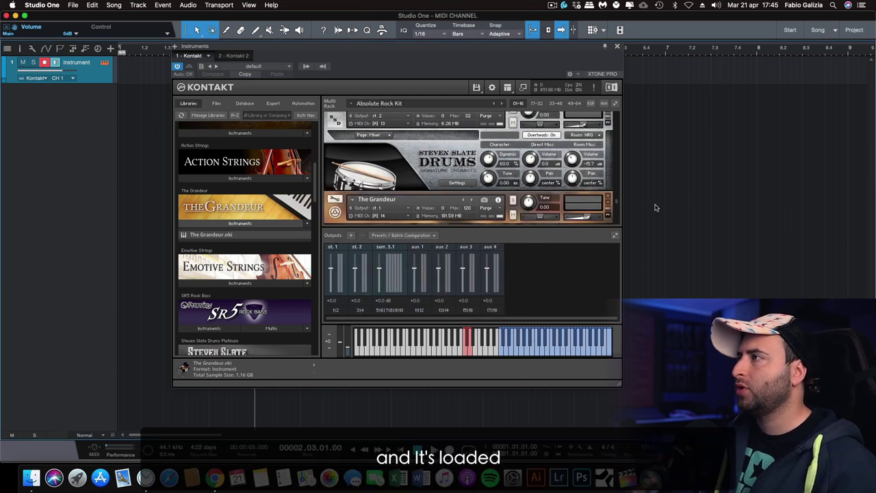
{"action": "left_click_drag", "start_coordinate": [616, 204], "coordinate": [633, 232]}
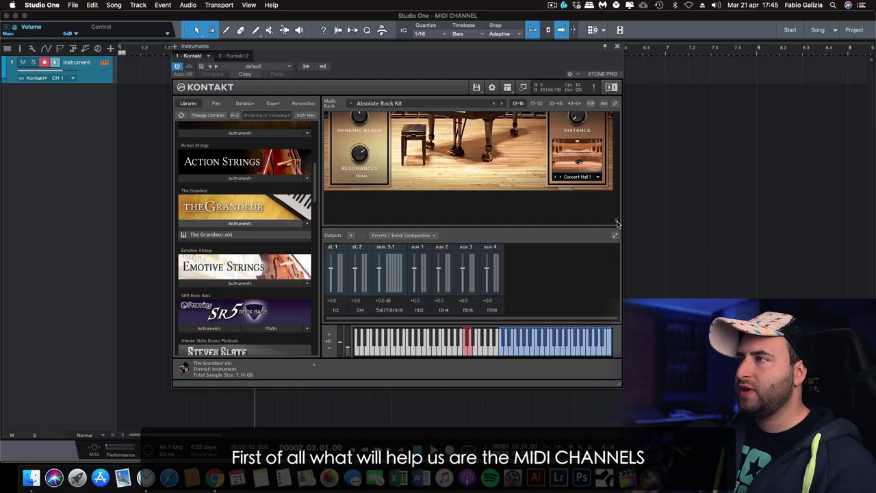
- Set the MIDI input channel of Sensual Sax (MAIN) to Port A, channel 1
{"action": "left_click_drag", "start_coordinate": [616, 224], "coordinate": [619, 115]}
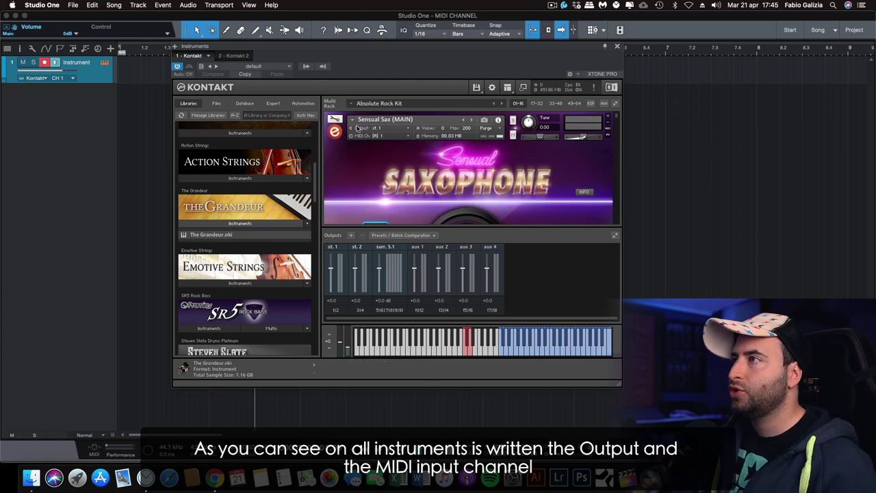
{"action": "left_click", "coordinate": [405, 137]}
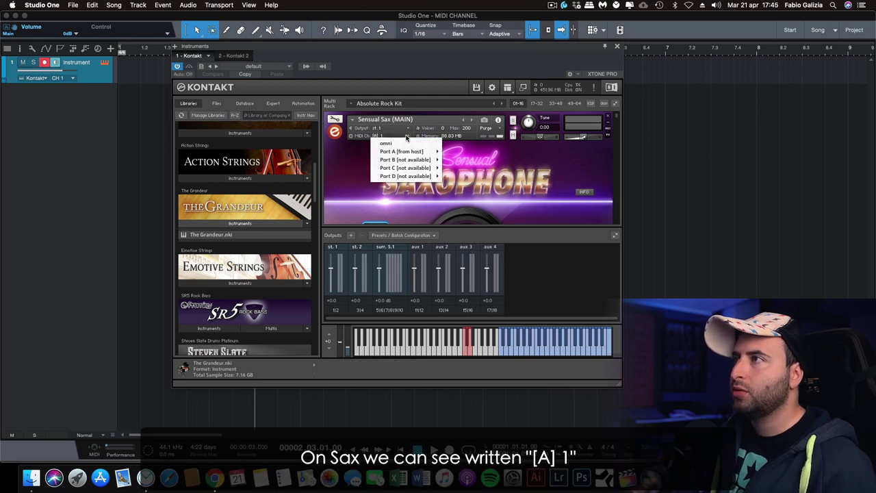
{"action": "mouse_move", "coordinate": [408, 150]}
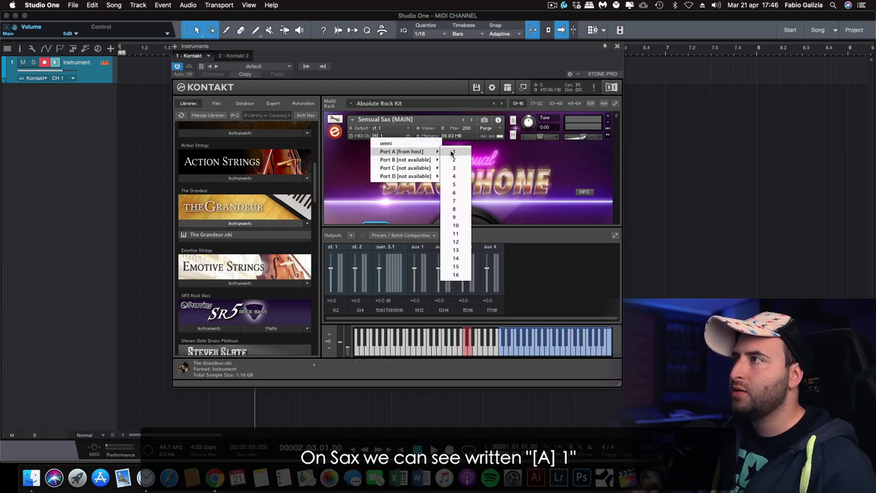
{"action": "left_click", "coordinate": [452, 152]}
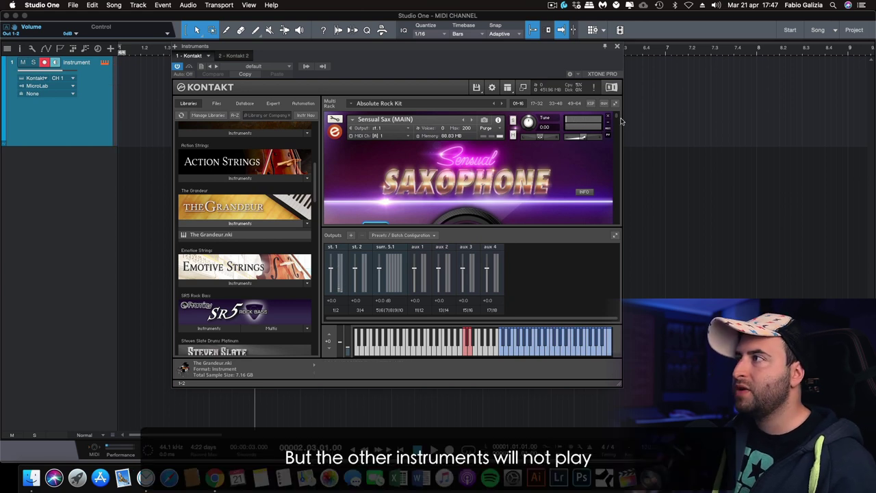
{"action": "mouse_move", "coordinate": [616, 119]}
{"action": "left_mouse_down"}
{"action": "mouse_move", "coordinate": [618, 182]}
{"action": "mouse_move", "coordinate": [618, 117]}
{"action": "left_mouse_up"}
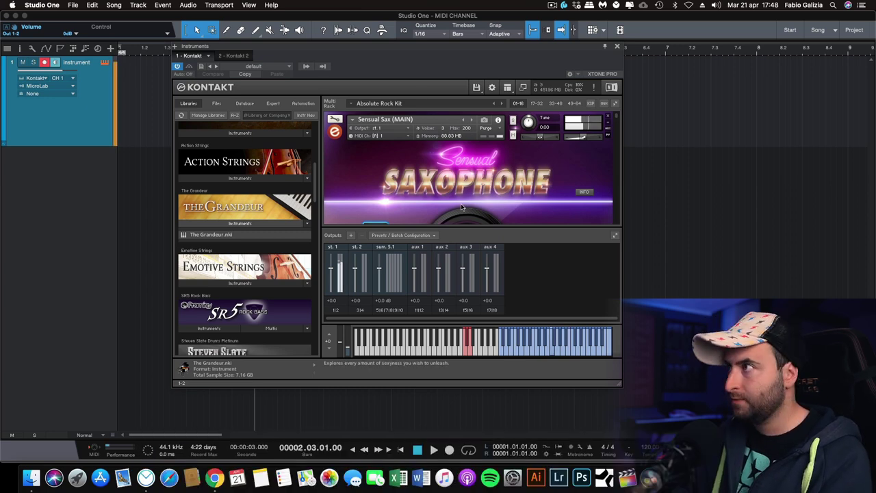
- Set the MIDI input channel of the Snare 13 A drum instrument to Port A, channel 2
{"action": "scroll", "coordinate": [461, 208], "scroll_direction": "down", "scroll_amount": 10}
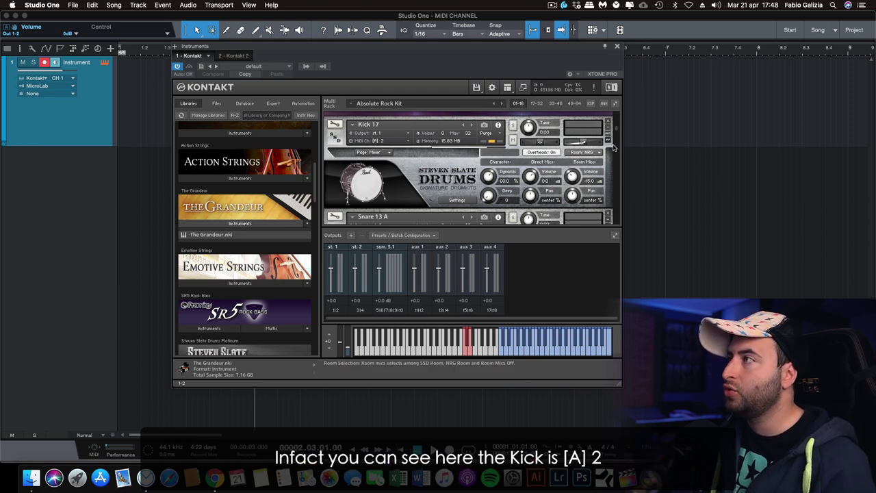
{"action": "scroll", "coordinate": [616, 134], "scroll_direction": "down", "scroll_amount": 3}
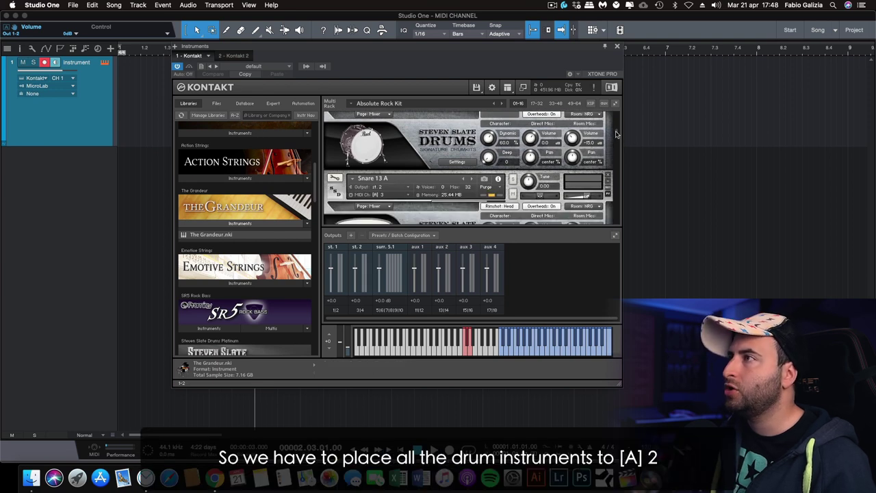
{"action": "scroll", "coordinate": [615, 134], "scroll_direction": "down", "scroll_amount": 2}
{"action": "left_click", "coordinate": [403, 179]}
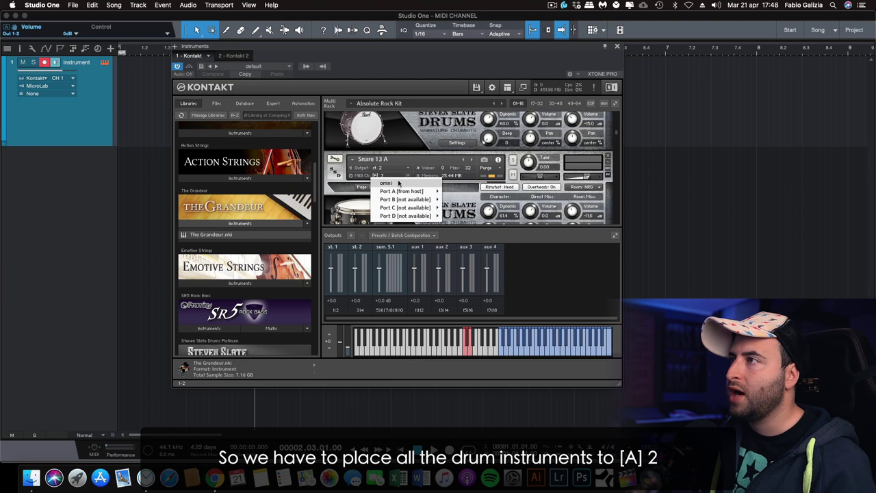
{"action": "mouse_move", "coordinate": [421, 190]}
{"action": "left_click", "coordinate": [455, 196]}
- Set the MIDI input channel of Maple Tom 1 to Port A, channel 2
{"action": "scroll", "coordinate": [616, 140], "scroll_direction": "down", "scroll_amount": 5}
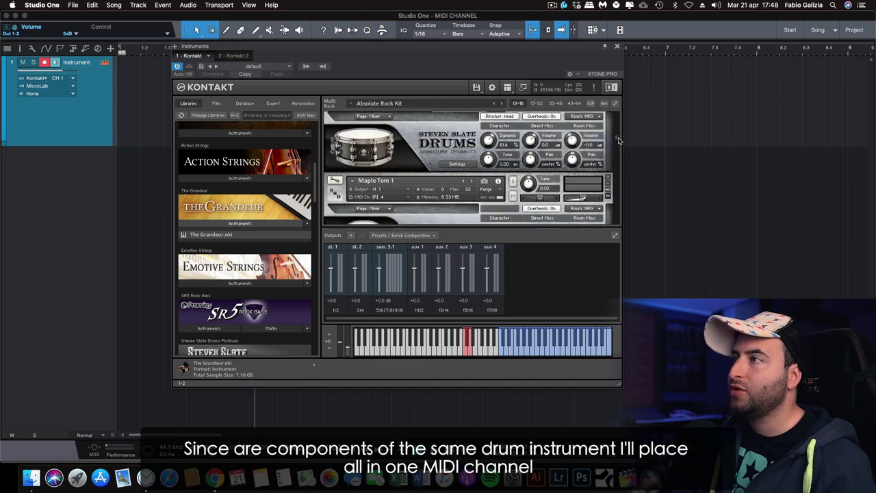
{"action": "left_click", "coordinate": [410, 179]}
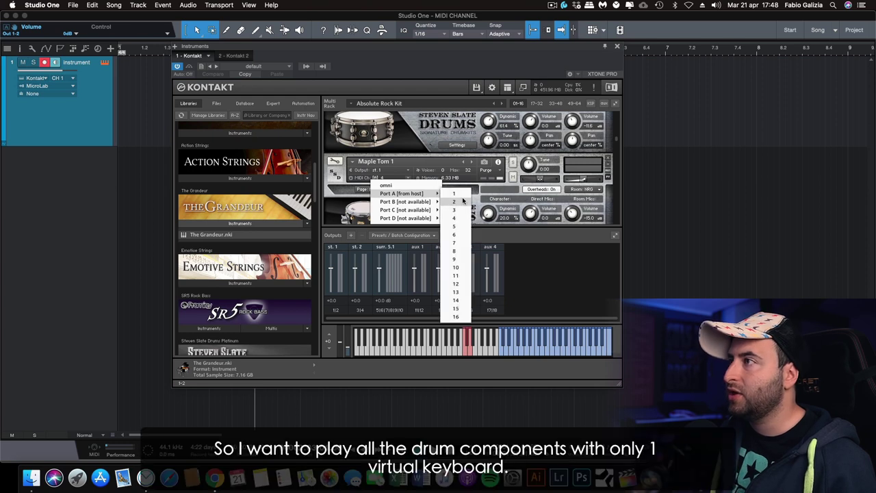
{"action": "left_click", "coordinate": [455, 202]}
- Assign the remaining drum instruments, from Maple Tom 2 through the cymbals to Side Stick, to Port A, channel 2
{"action": "scroll", "coordinate": [616, 140], "scroll_direction": "down", "scroll_amount": 5}
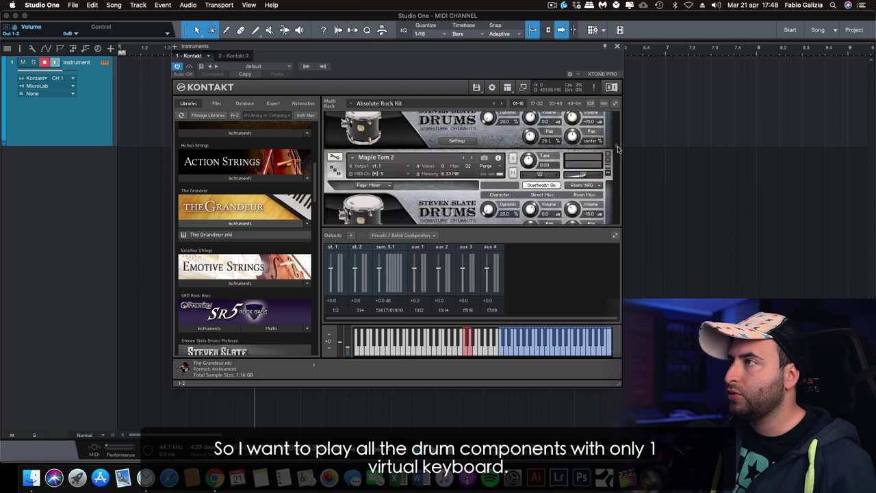
{"action": "scroll", "coordinate": [616, 161], "scroll_direction": "down", "scroll_amount": 4}
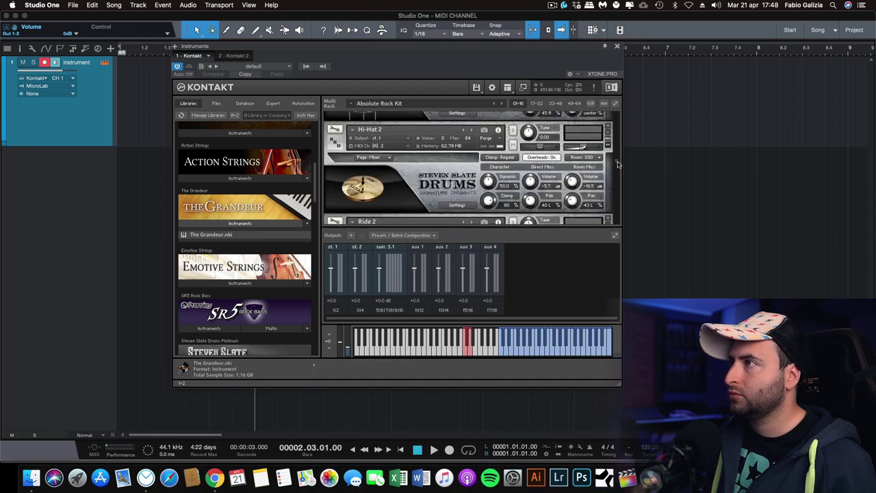
{"action": "left_click", "coordinate": [370, 185]}
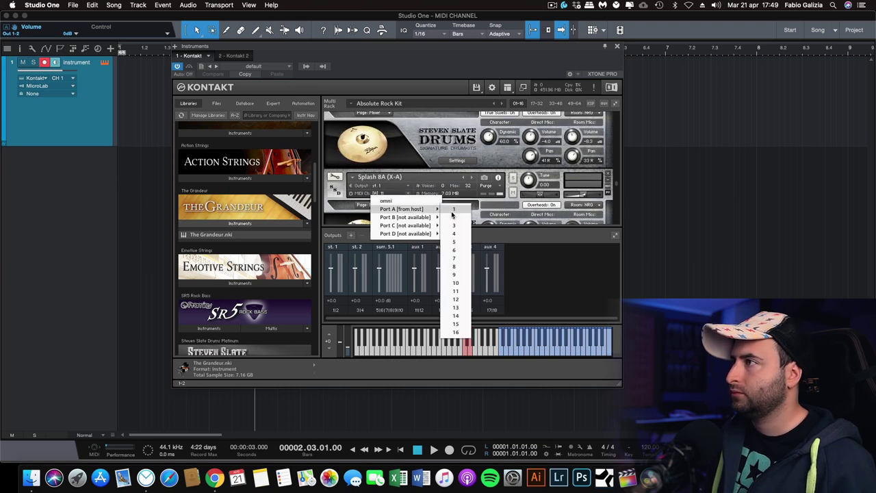
{"action": "left_click", "coordinate": [455, 254]}
{"action": "scroll", "coordinate": [616, 161], "scroll_direction": "down", "scroll_amount": 3}
{"action": "left_click", "coordinate": [379, 224]}
{"action": "mouse_move", "coordinate": [403, 238]}
{"action": "left_click", "coordinate": [455, 246]}
{"action": "scroll", "coordinate": [383, 205], "scroll_direction": "down", "scroll_amount": 3}
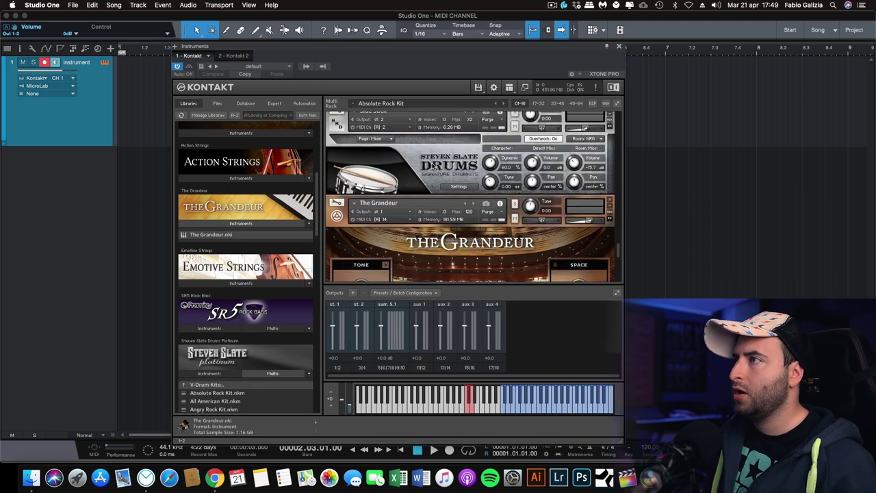
- Set the MIDI input channel of The Grandeur piano to Port A, channel 3
{"action": "left_click", "coordinate": [409, 220]}
{"action": "mouse_move", "coordinate": [415, 235]}
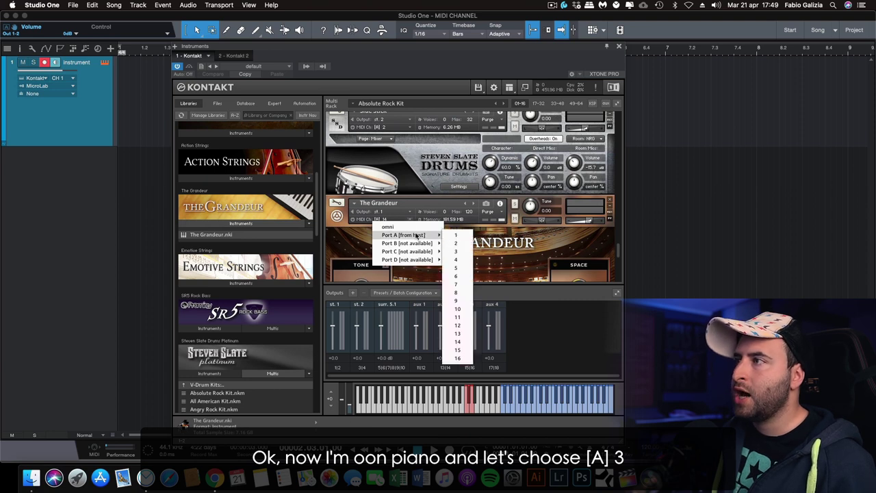
{"action": "left_click", "coordinate": [460, 252]}
{"action": "scroll", "coordinate": [496, 255], "scroll_direction": "down", "scroll_amount": 2}
{"action": "scroll", "coordinate": [496, 256], "scroll_direction": "down", "scroll_amount": 2}
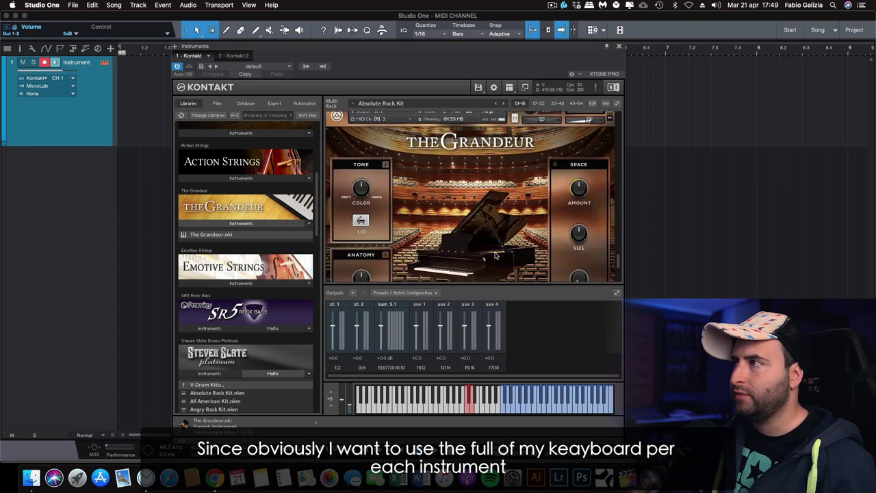
{"action": "scroll", "coordinate": [497, 255], "scroll_direction": "down", "scroll_amount": 1}
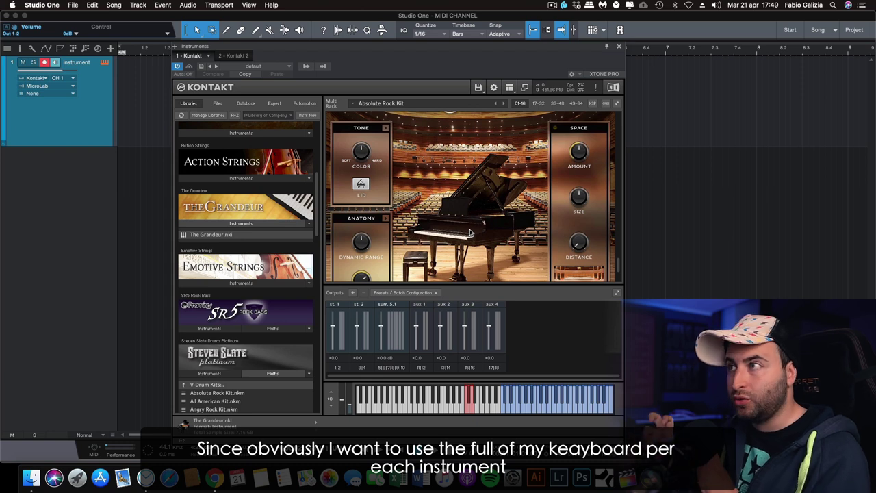
- Switch the instrument track's Kontakt channel to CH 2 to play the drums and to CH 3 to play the piano
{"action": "scroll", "coordinate": [466, 205], "scroll_direction": "down", "scroll_amount": 5}
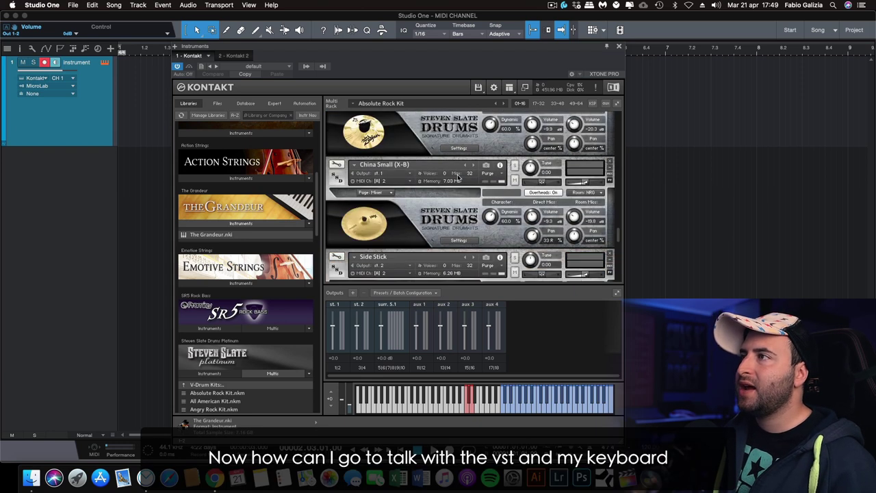
{"action": "scroll", "coordinate": [458, 176], "scroll_direction": "down", "scroll_amount": 15}
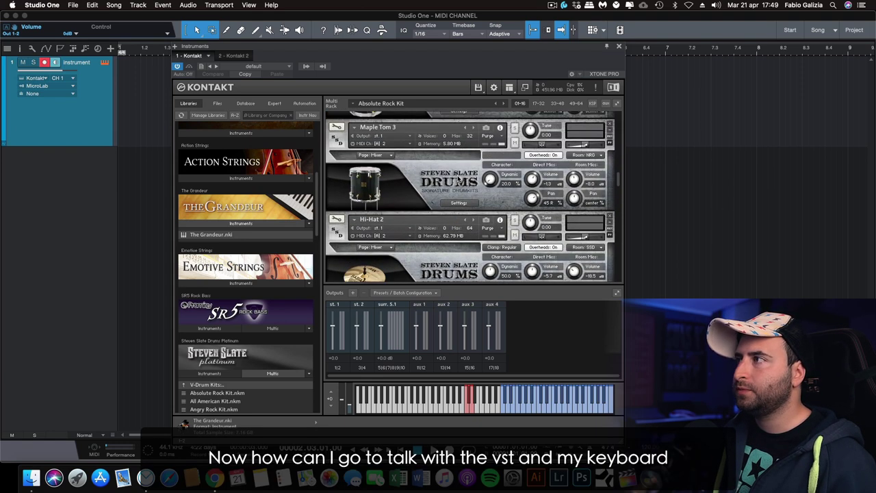
{"action": "left_click_drag", "start_coordinate": [619, 164], "coordinate": [621, 120]}
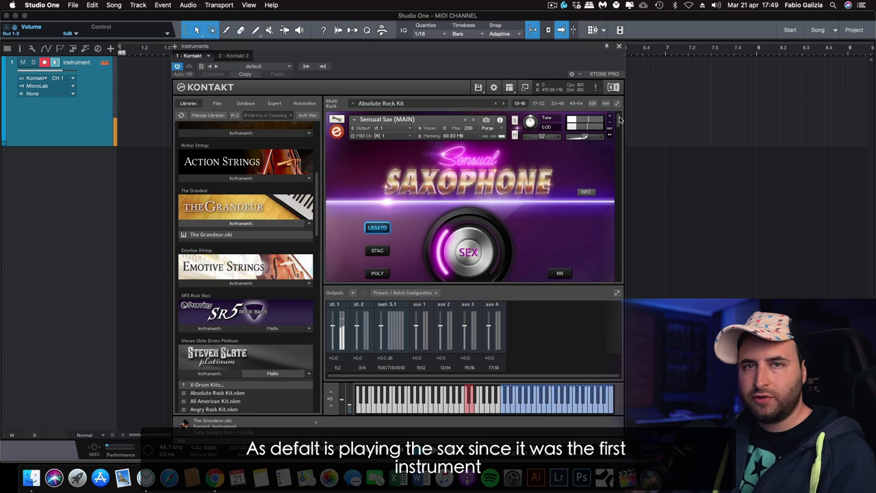
{"action": "left_click_drag", "start_coordinate": [621, 120], "coordinate": [621, 139]}
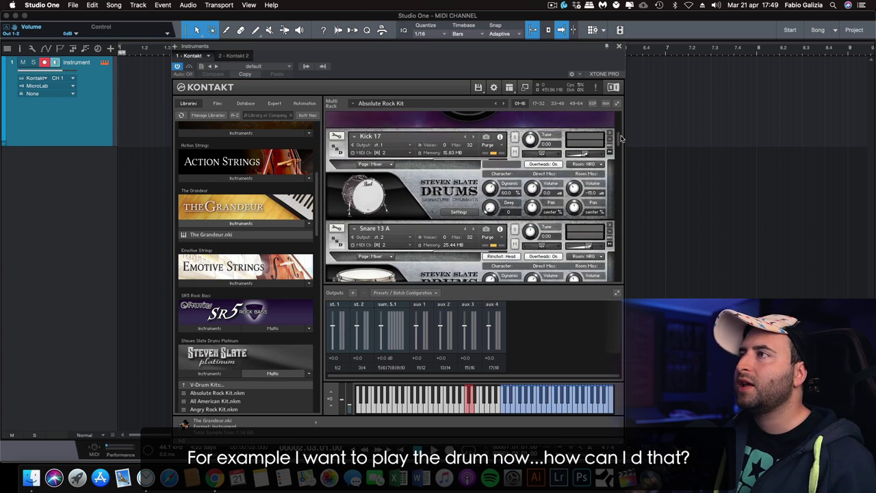
{"action": "left_click", "coordinate": [67, 78]}
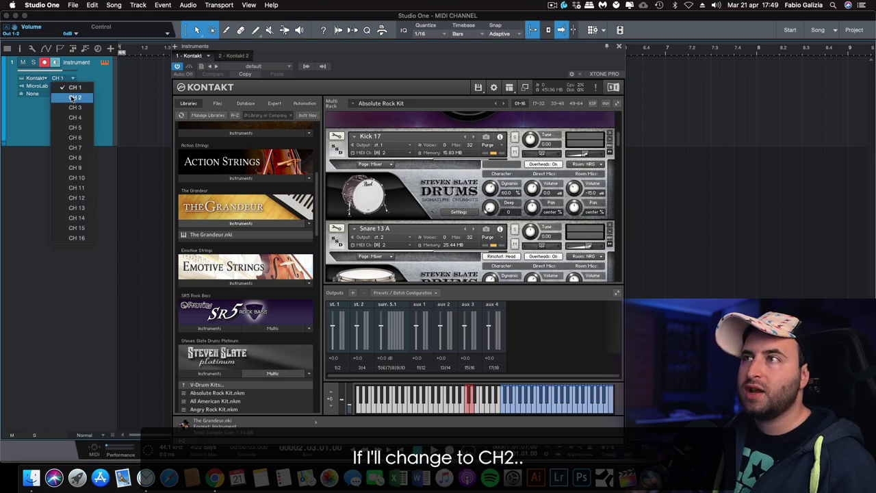
{"action": "left_click", "coordinate": [73, 98]}
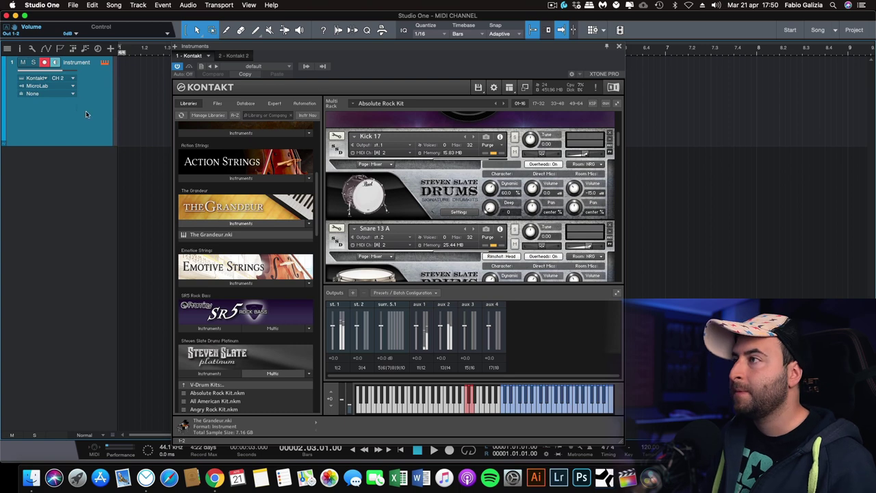
{"action": "left_click", "coordinate": [60, 78]}
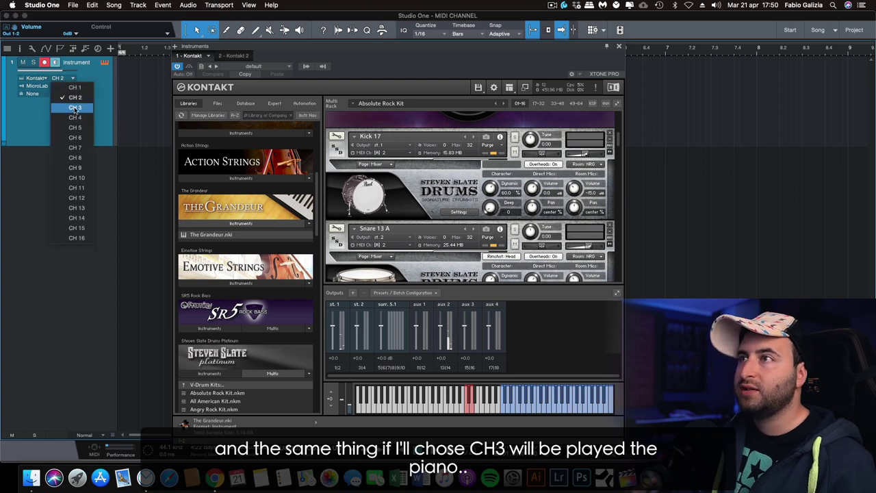
{"action": "left_click", "coordinate": [75, 108]}
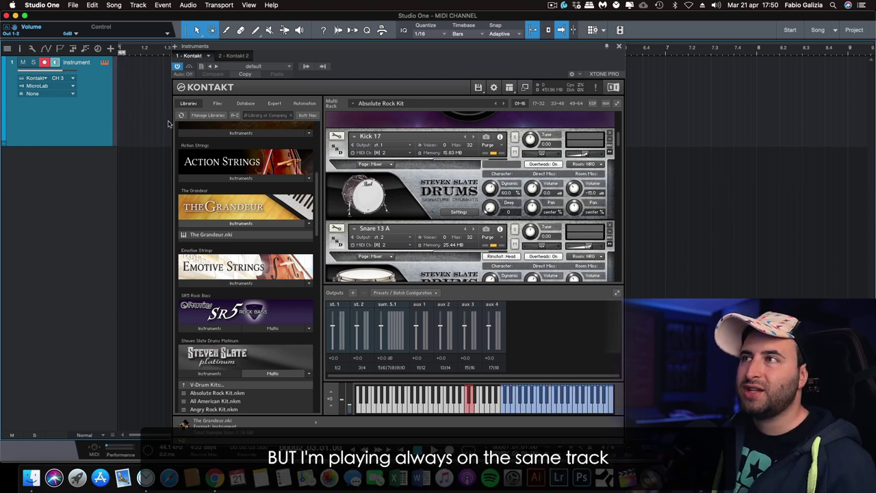
- Check Kontakt's CPU usage in the Performance Monitor, and close both the monitor and the Kontakt window
{"action": "left_click_drag", "start_coordinate": [247, 44], "coordinate": [557, 58]}
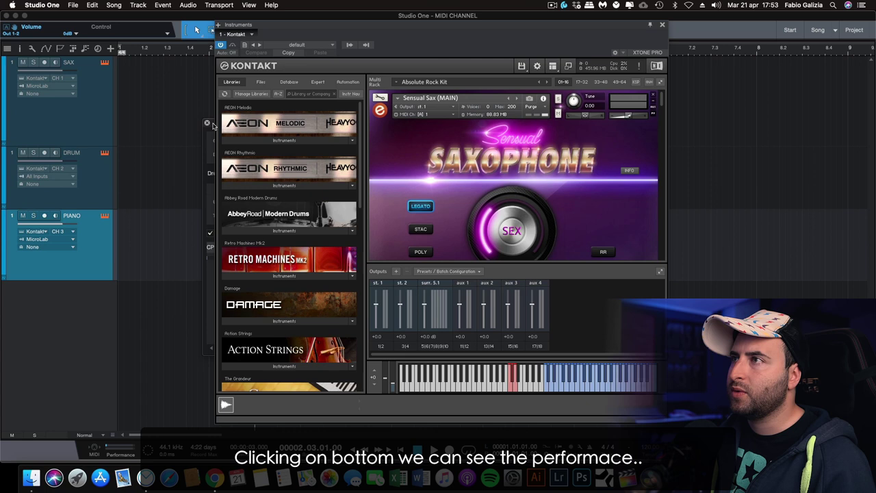
{"action": "left_click_drag", "start_coordinate": [213, 125], "coordinate": [58, 125]}
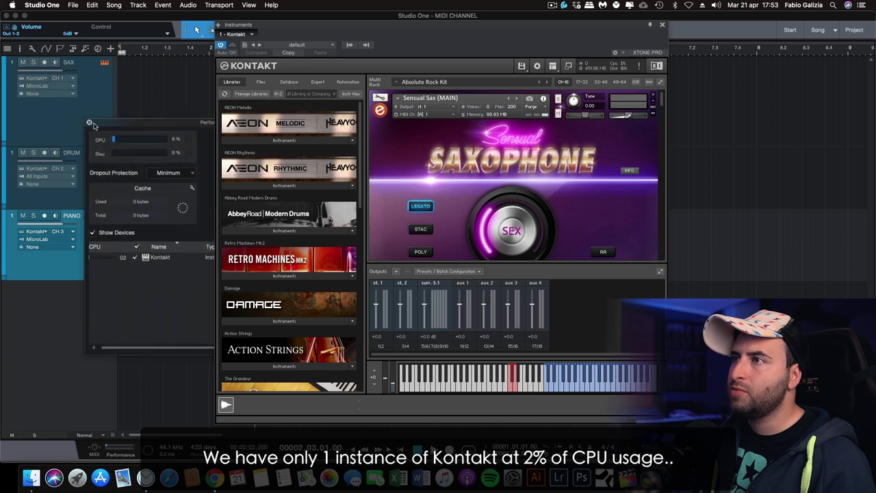
{"action": "left_click_drag", "start_coordinate": [130, 122], "coordinate": [105, 128]}
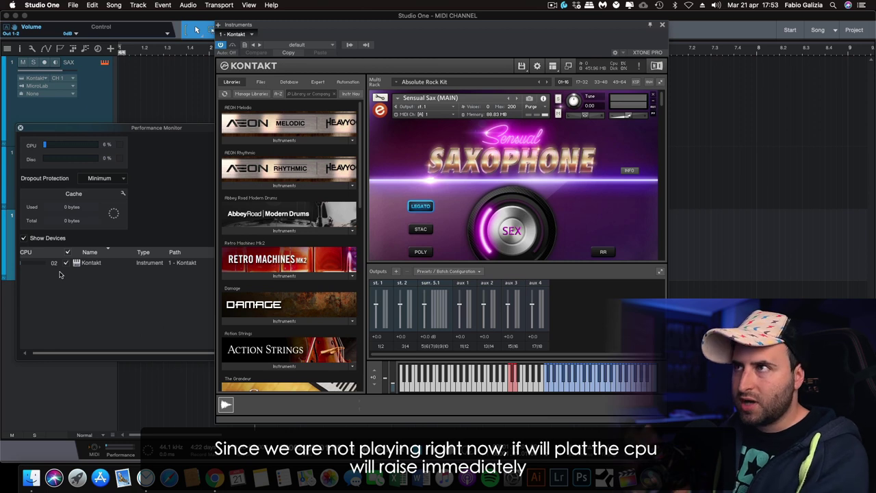
{"action": "left_click", "coordinate": [21, 129]}
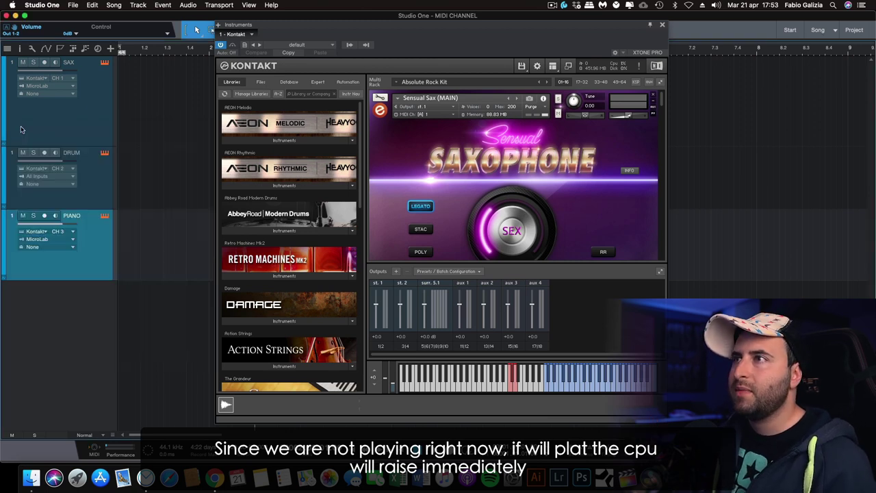
{"action": "left_click_drag", "start_coordinate": [380, 25], "coordinate": [371, 24]}
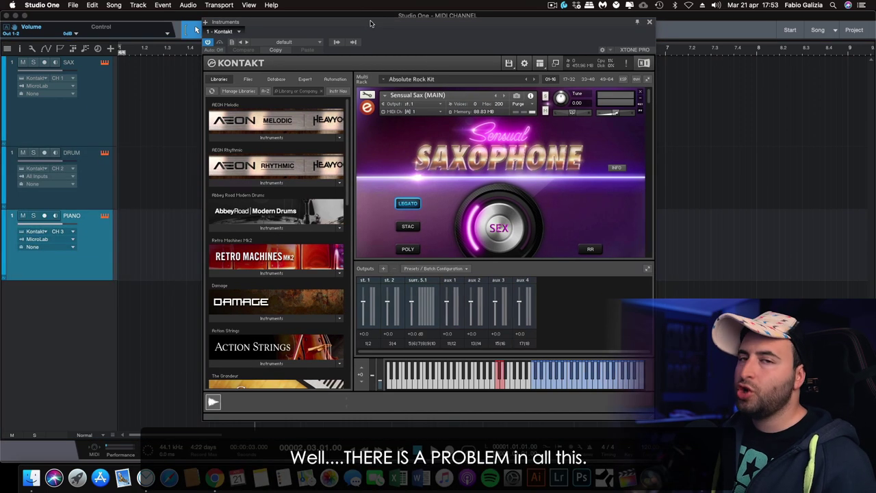
{"action": "left_click", "coordinate": [651, 22]}
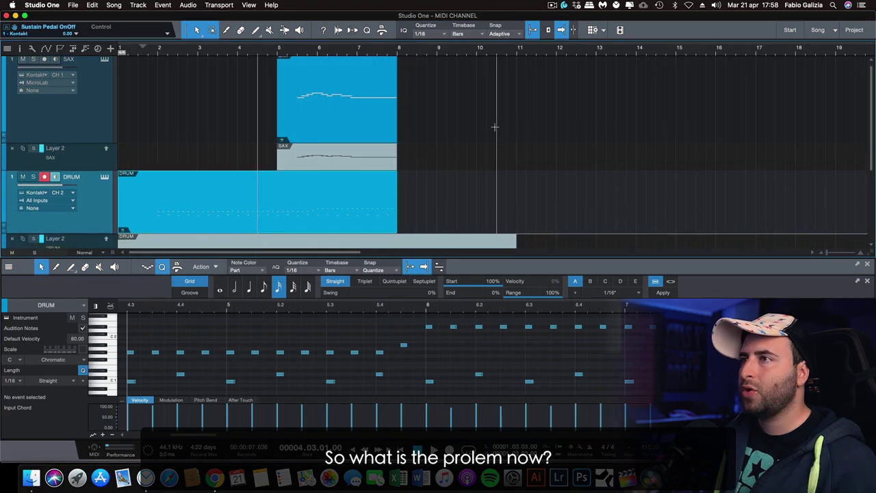
- Select the PIANO track and show the mixer console below the arrangement
{"action": "scroll", "coordinate": [495, 126], "scroll_direction": "down", "scroll_amount": 5}
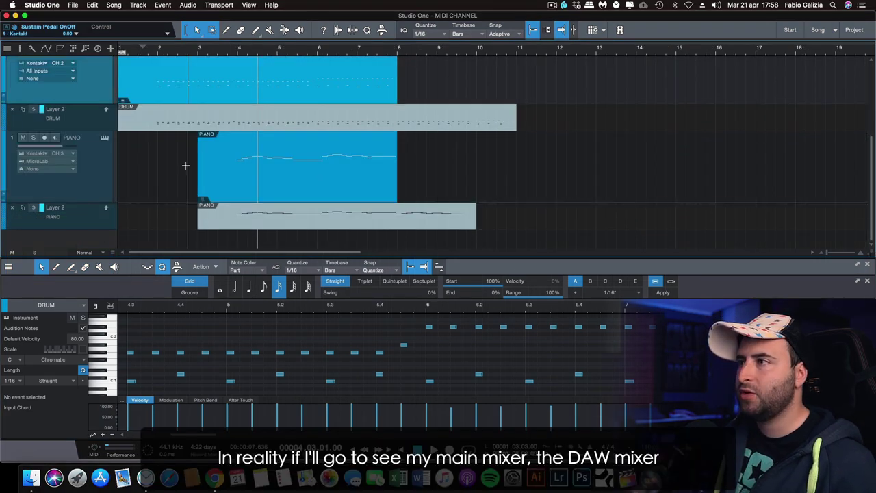
{"action": "left_click", "coordinate": [99, 184]}
{"action": "key", "text": "F3"}
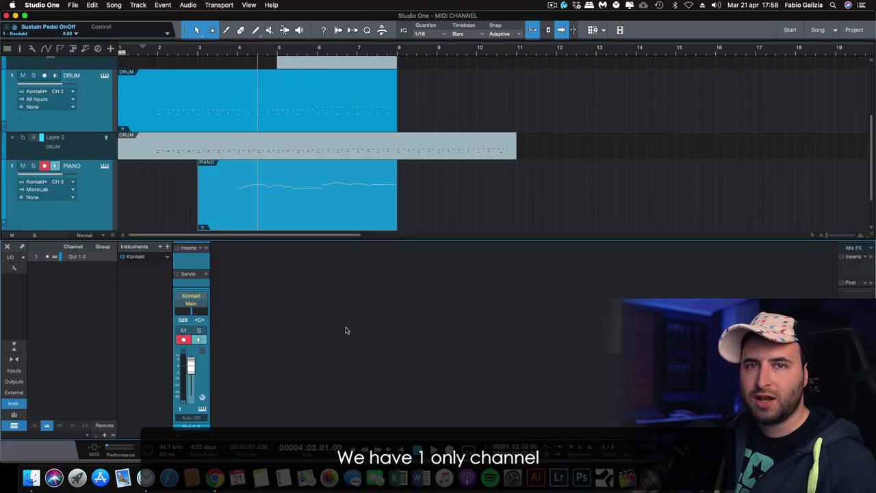
- Play the arrangement from about bar 3, watch the single Kontakt mixer channel, and stop playback
{"action": "left_click", "coordinate": [208, 51]}
{"action": "key", "text": "space"}
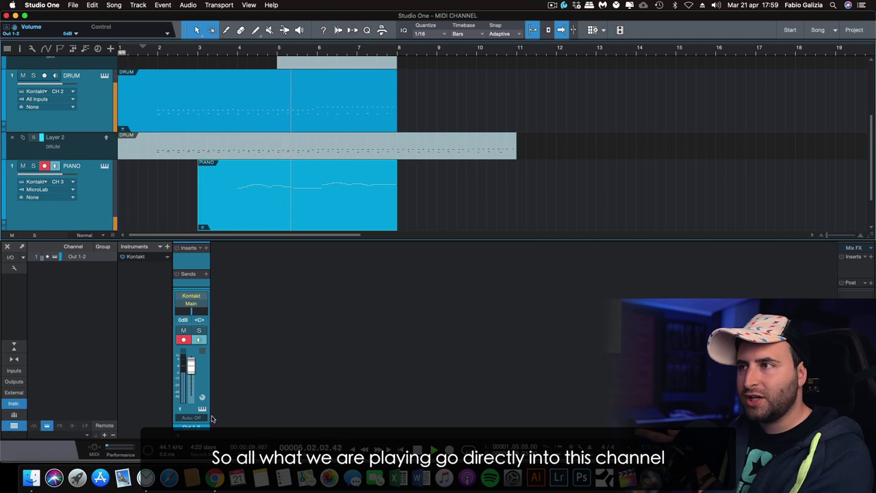
{"action": "key", "text": "space"}
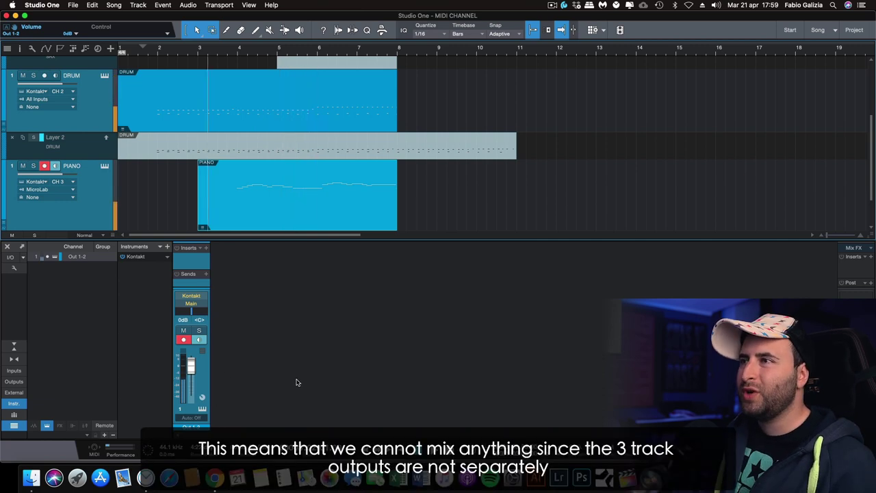